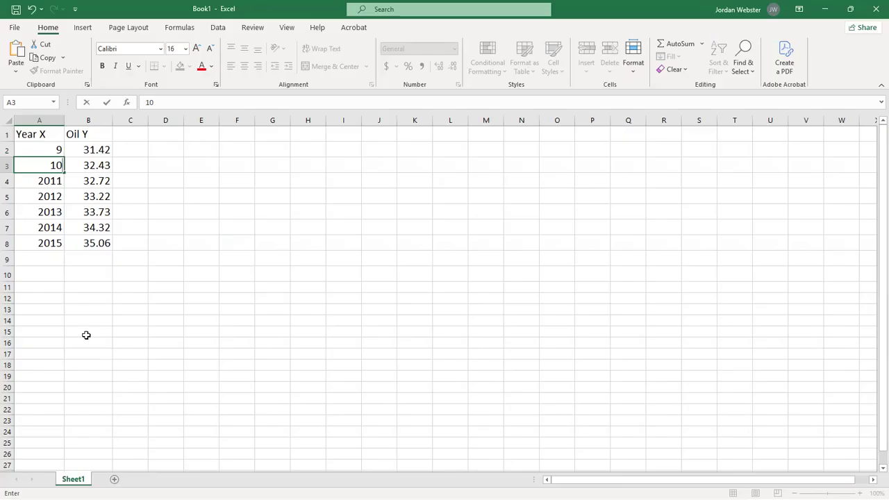
# Replace the first two year values in cells A2 and A3 with 0 and 1.
pyautogui.press('Up')
pyautogui.press('Up')
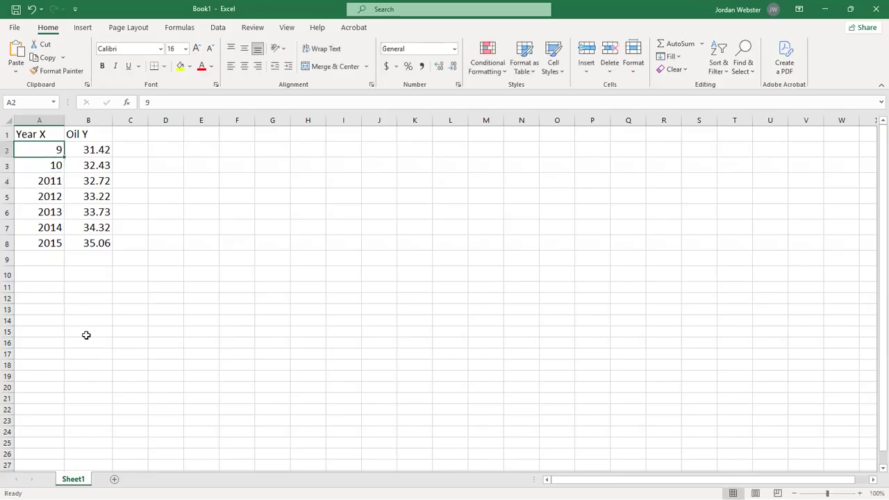
pyautogui.write('0')
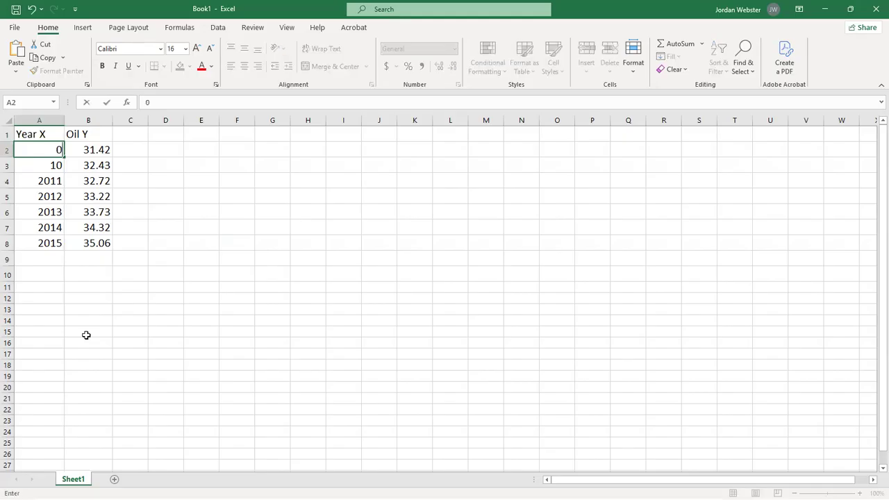
pyautogui.press('Return')
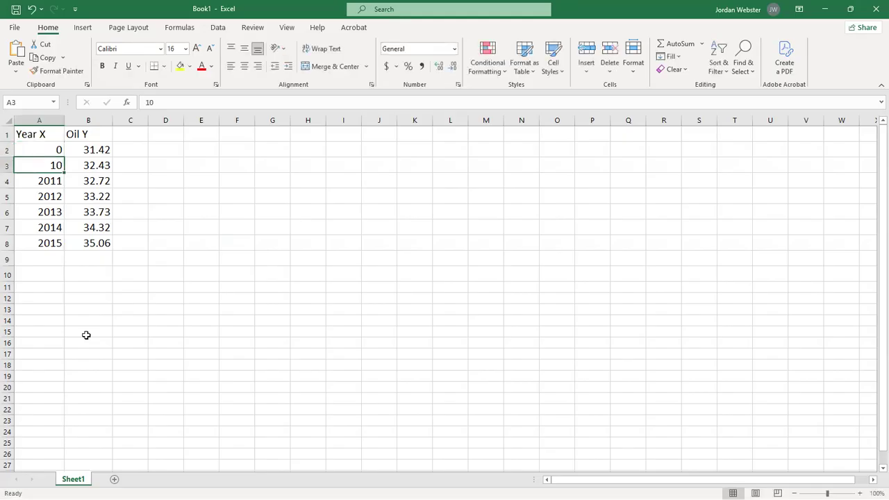
pyautogui.write('1')
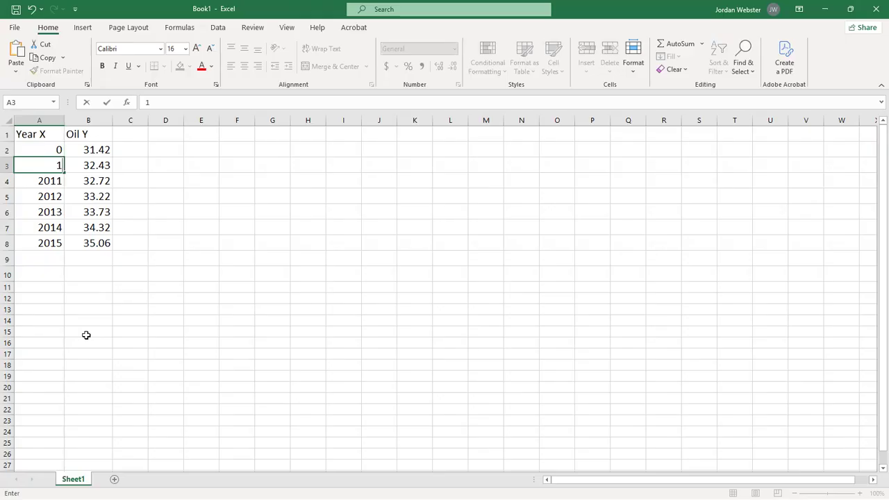
# Enter 2009 in cell A2 and 2010 in cell A3 of the Year X column.
pyautogui.press('Up')
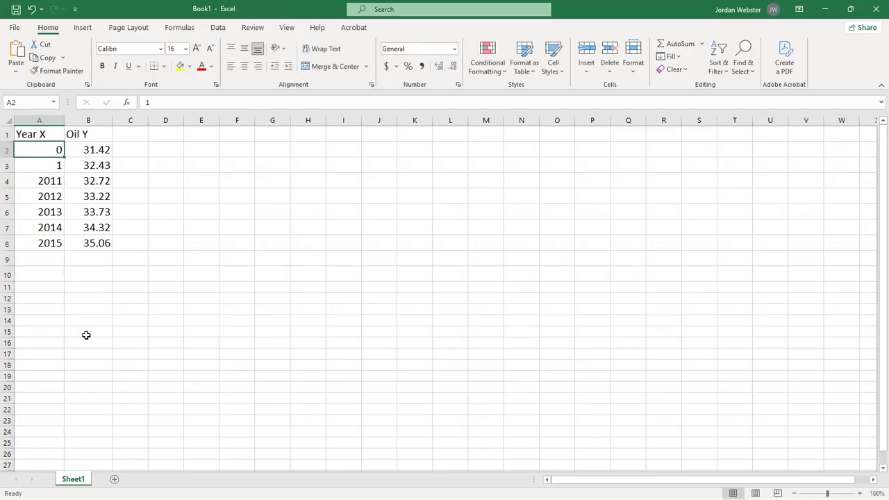
pyautogui.write('2009')
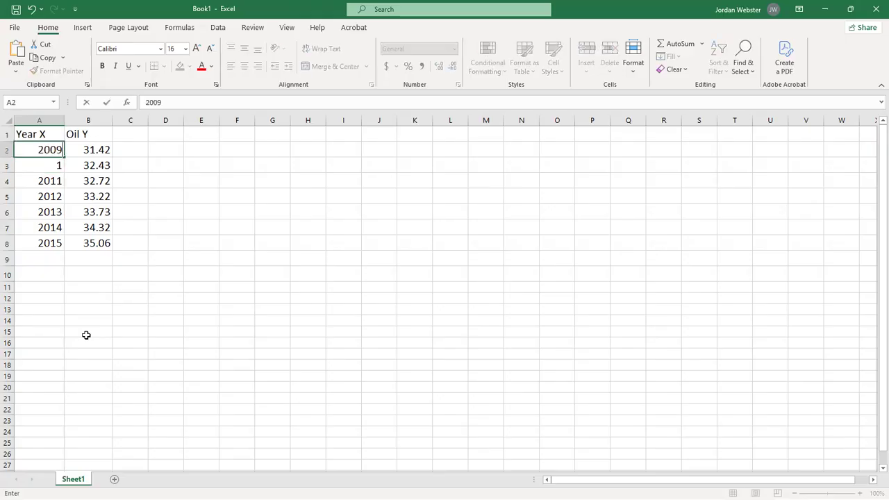
pyautogui.press('Return')
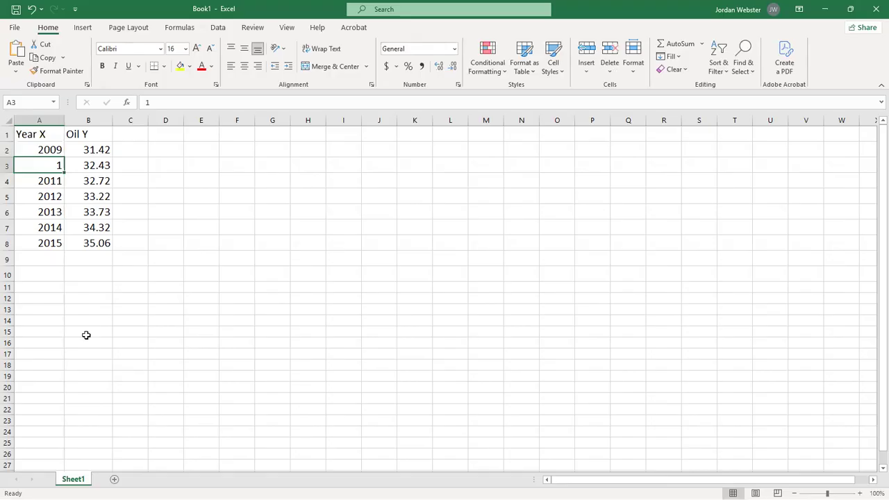
pyautogui.write('2010')
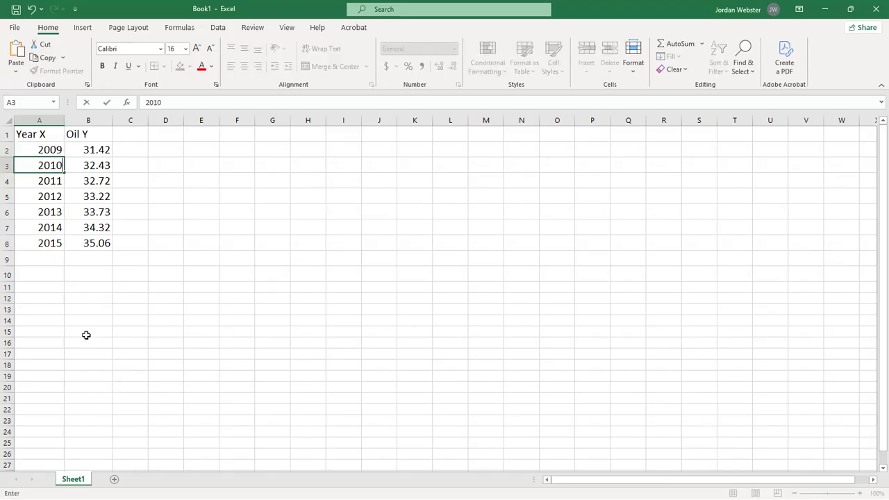
pyautogui.press('Return')
pyautogui.press('Return')
pyautogui.press('Return')
pyautogui.press('Return')
pyautogui.press('Return')
pyautogui.press('Return')
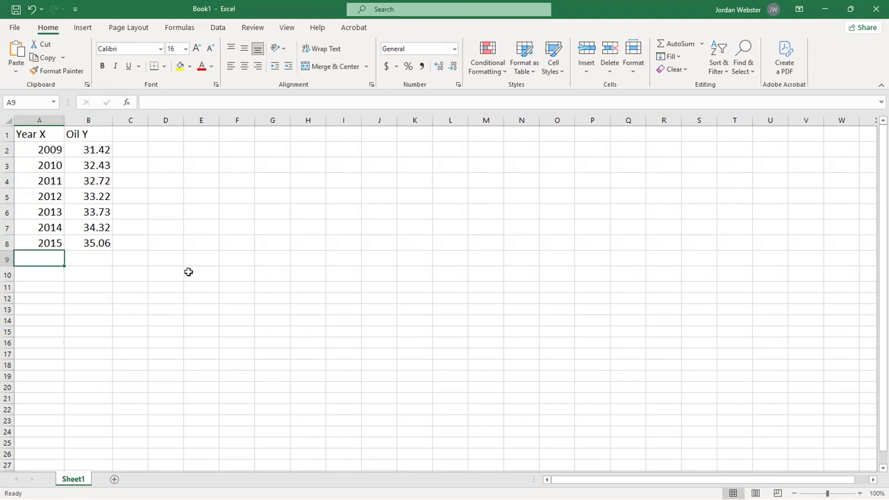
# Insert a markers-only scatter chart from the Year X and Oil Y data in A1:B8.
pyautogui.moveTo(42, 134); pyautogui.dragTo(94, 246)
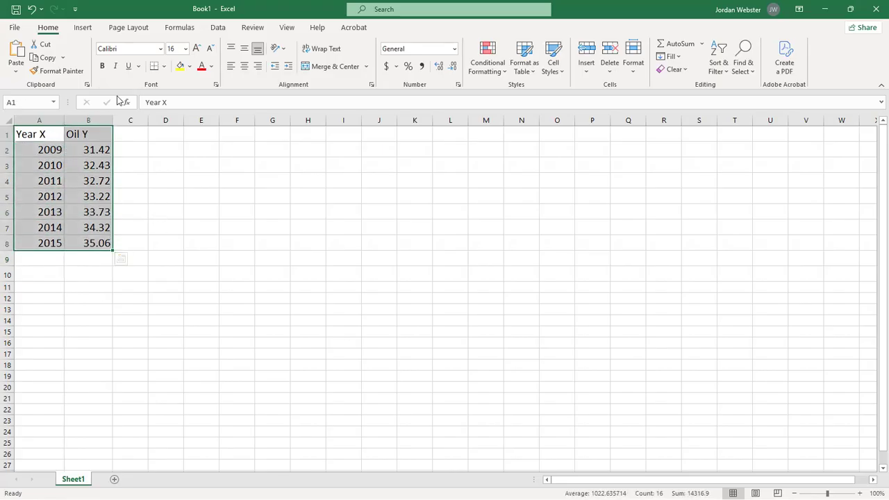
pyautogui.click(83, 28)
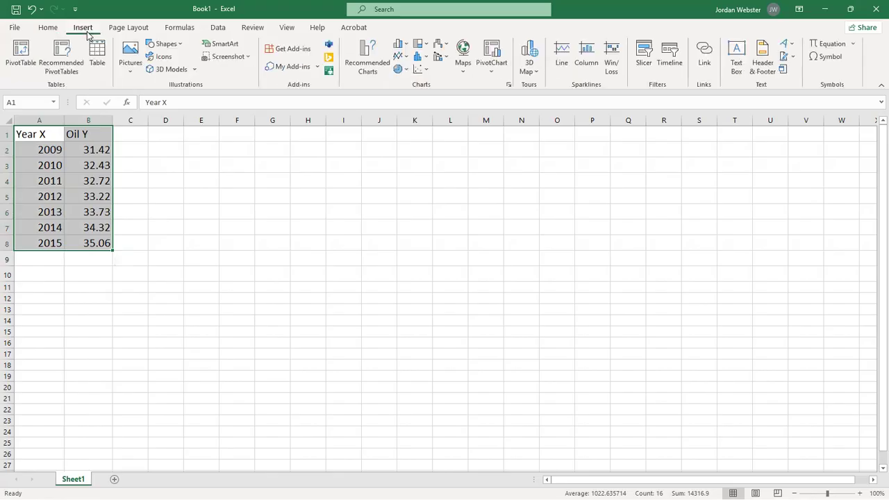
pyautogui.click(423, 70)
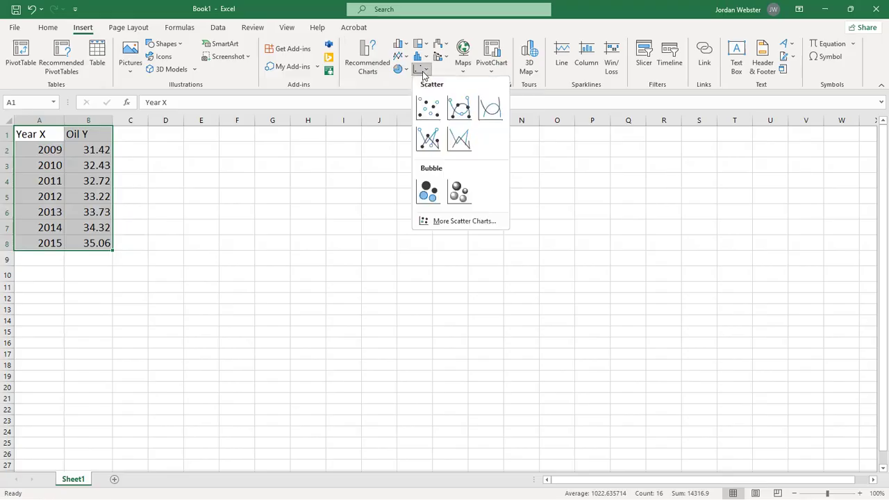
pyautogui.click(428, 110)
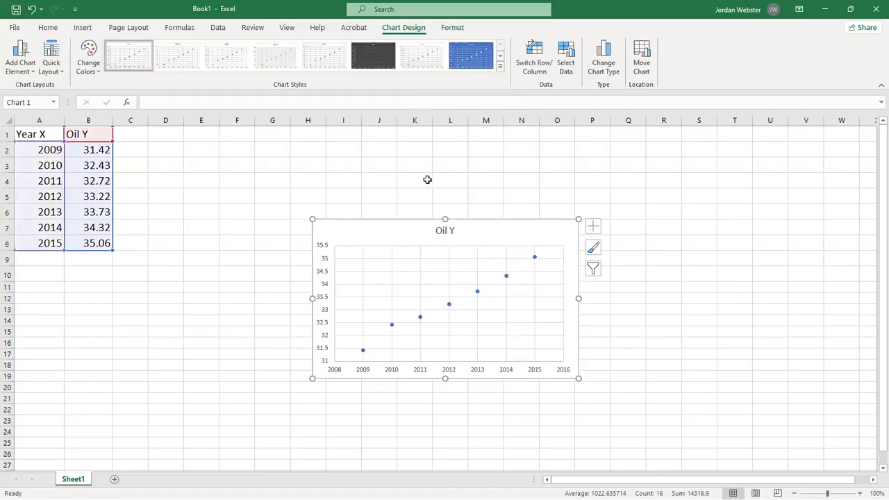
# Change the chart title to "Scatter plot".
pyautogui.click(445, 234)
pyautogui.click(449, 232)
pyautogui.press('Delete')
pyautogui.press('BackSpace')
pyautogui.press('BackSpace')
pyautogui.press('BackSpace')
pyautogui.press('BackSpace')
pyautogui.write('Scatter plot')
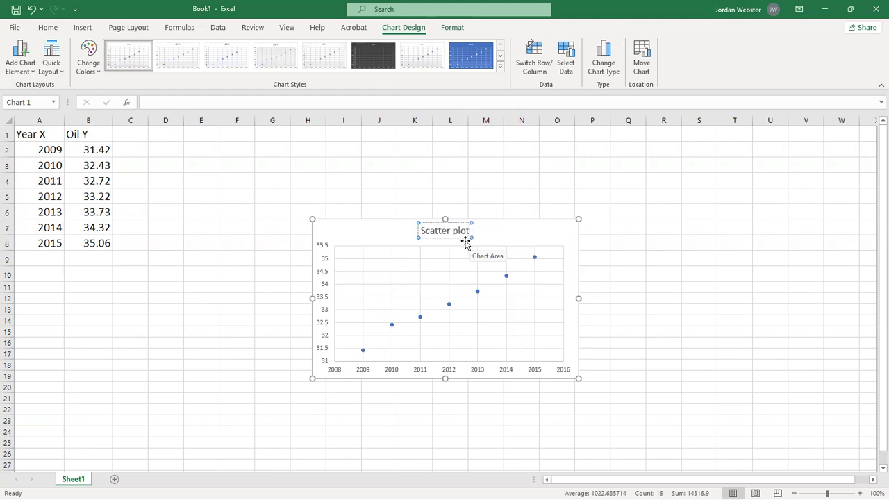
# Enlarge the scatter chart and place it beside the data, covering about columns D to O and rows 2 to 21.
pyautogui.moveTo(580, 220); pyautogui.dragTo(671, 156)
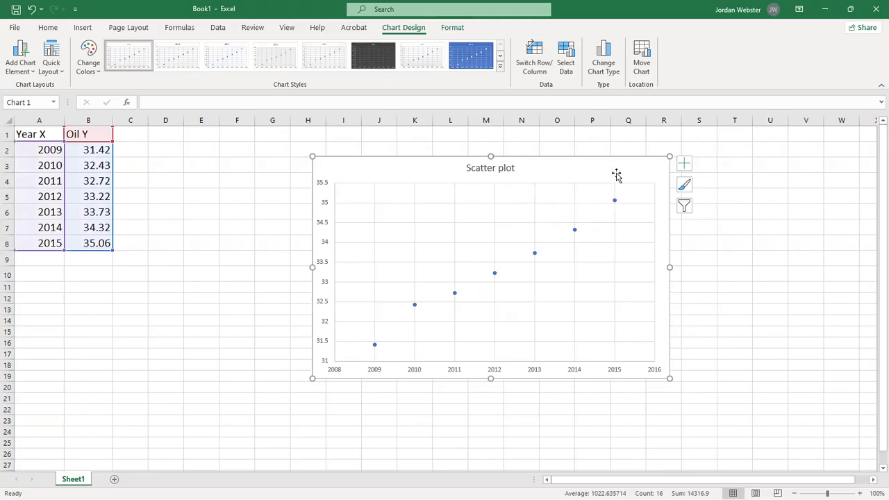
pyautogui.moveTo(616, 171); pyautogui.dragTo(449, 158)
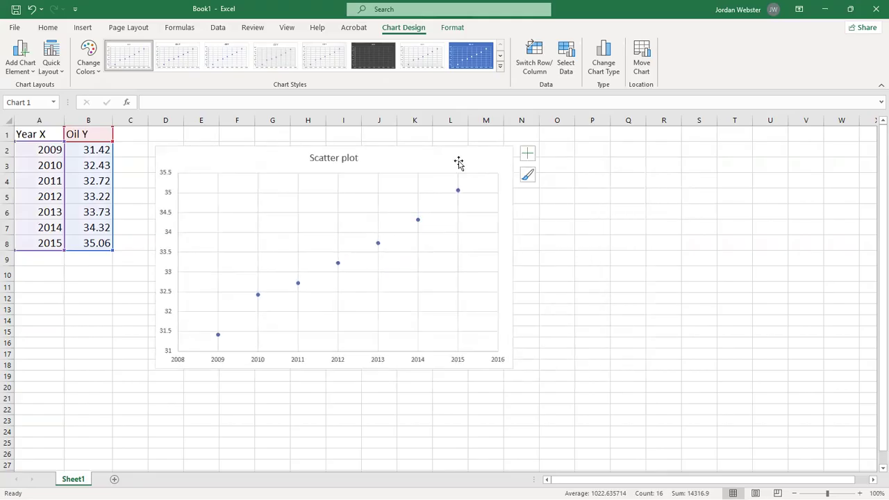
pyautogui.moveTo(512, 369); pyautogui.dragTo(577, 408)
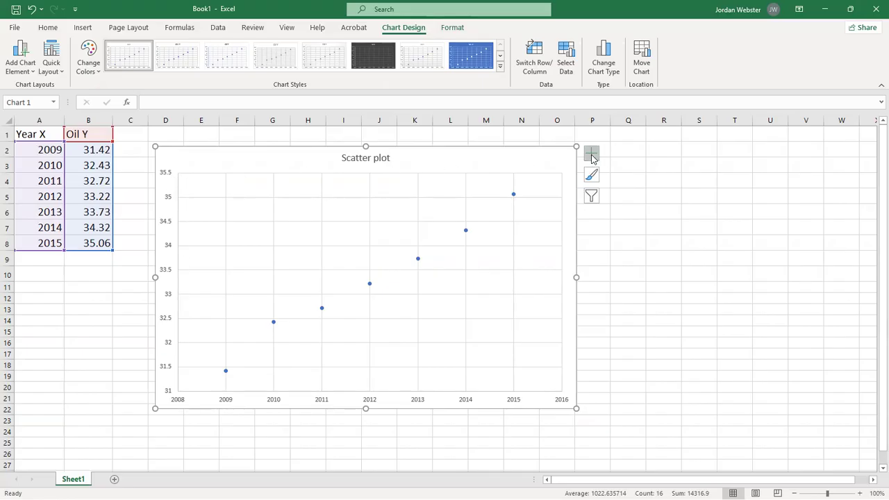
# Browse the full set of chart styles and apply the first one, with the plain white background.
pyautogui.click(592, 156)
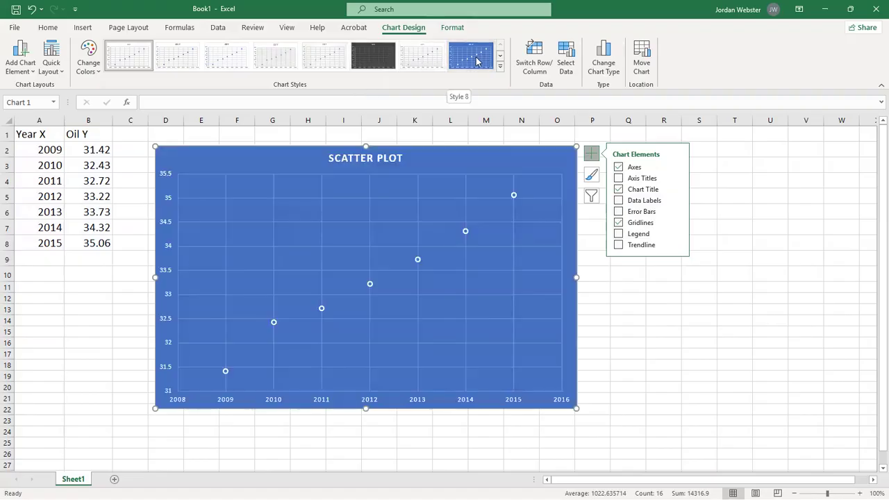
pyautogui.click(500, 67)
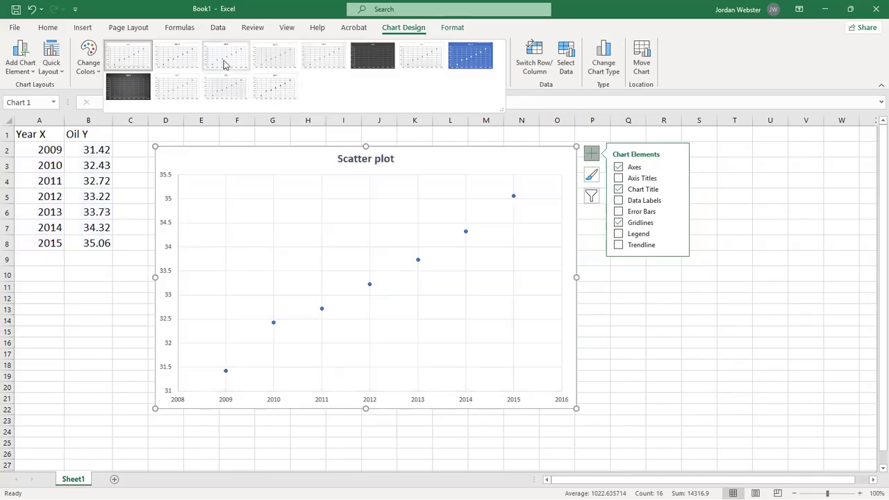
pyautogui.click(135, 63)
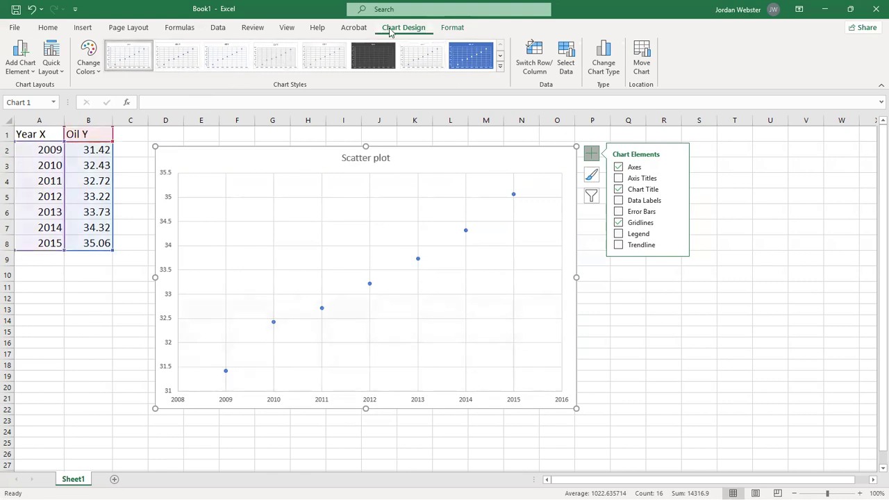
# Add a linear trendline to the chart and display its equation and R-squared value.
pyautogui.click(677, 245)
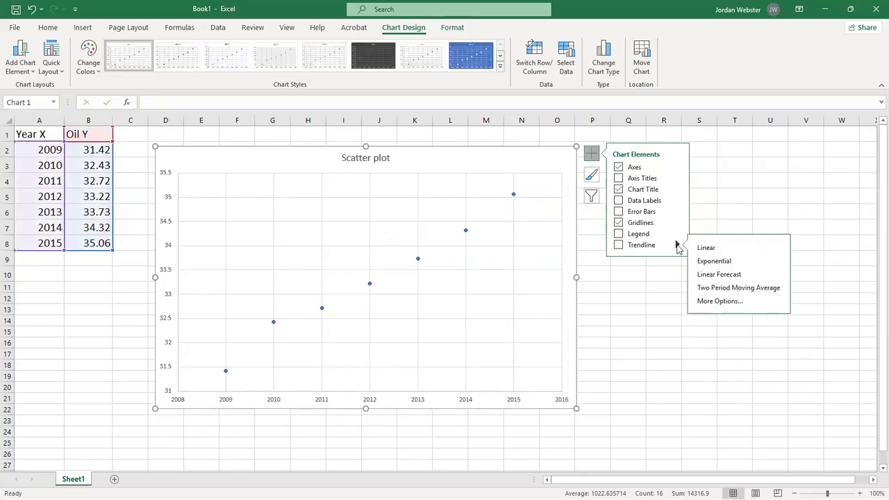
pyautogui.click(721, 302)
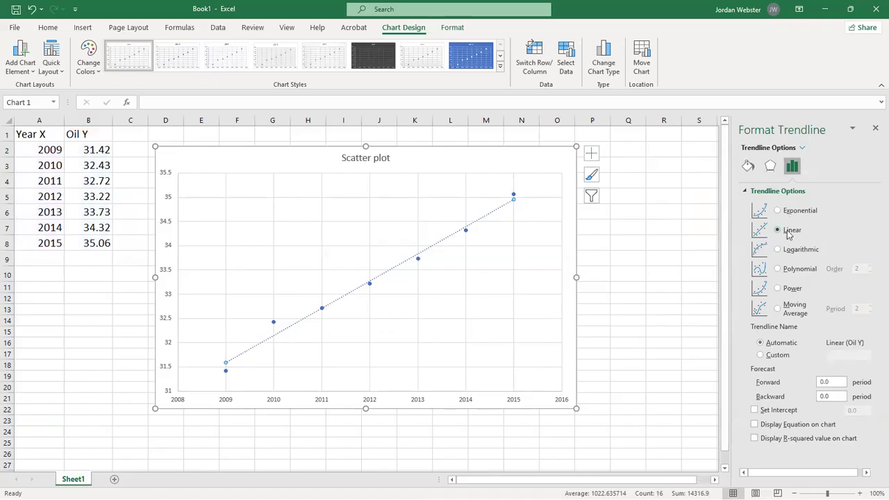
pyautogui.click(767, 429)
pyautogui.click(755, 440)
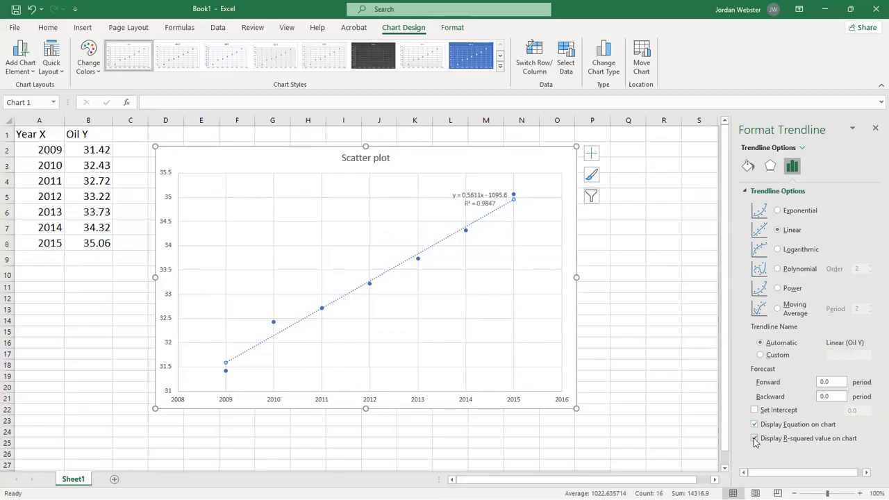
# Move the trendline equation label to the plot's upper-left area and set its font size to 24.
pyautogui.click(458, 198)
pyautogui.moveTo(431, 197); pyautogui.dragTo(277, 201)
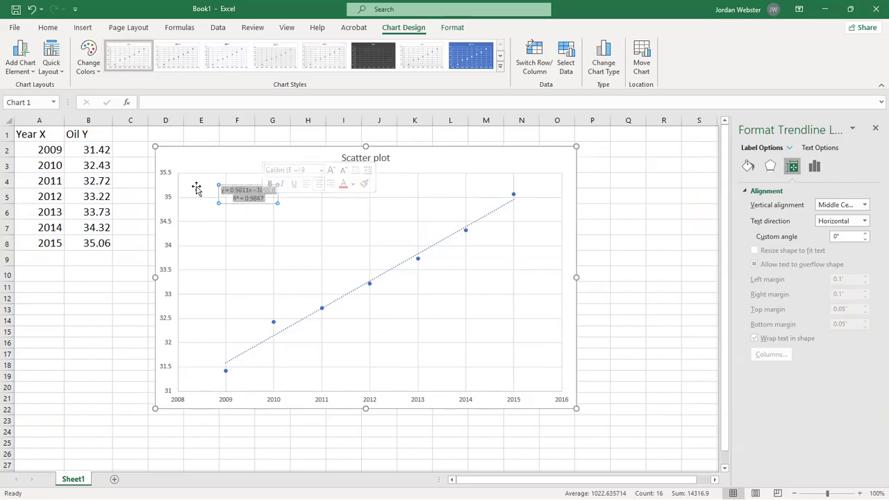
pyautogui.click(48, 28)
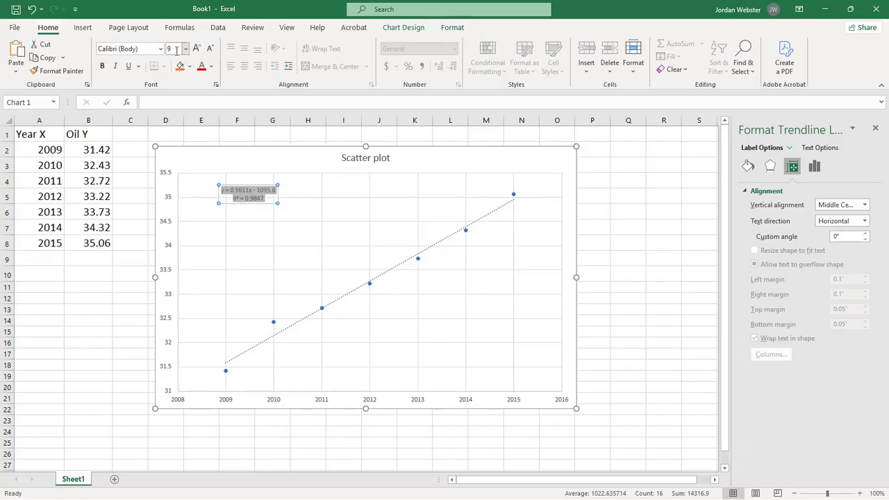
pyautogui.write('18')
pyautogui.press('Return')
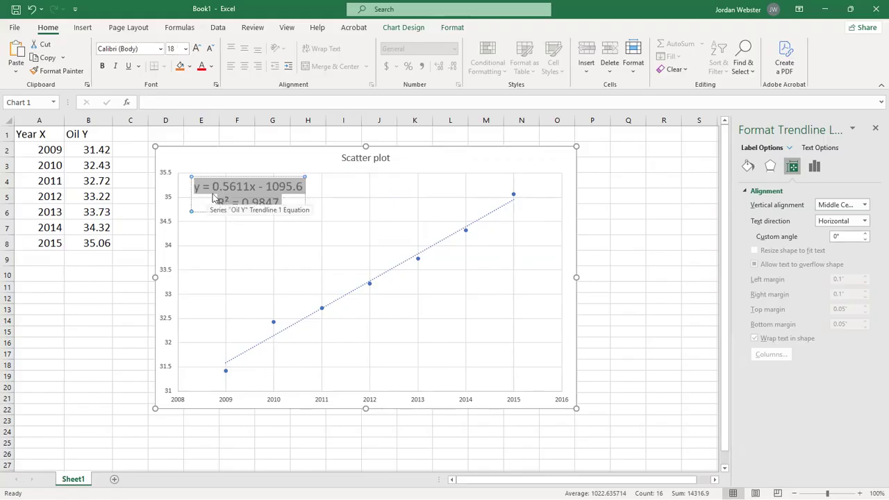
pyautogui.click(177, 48)
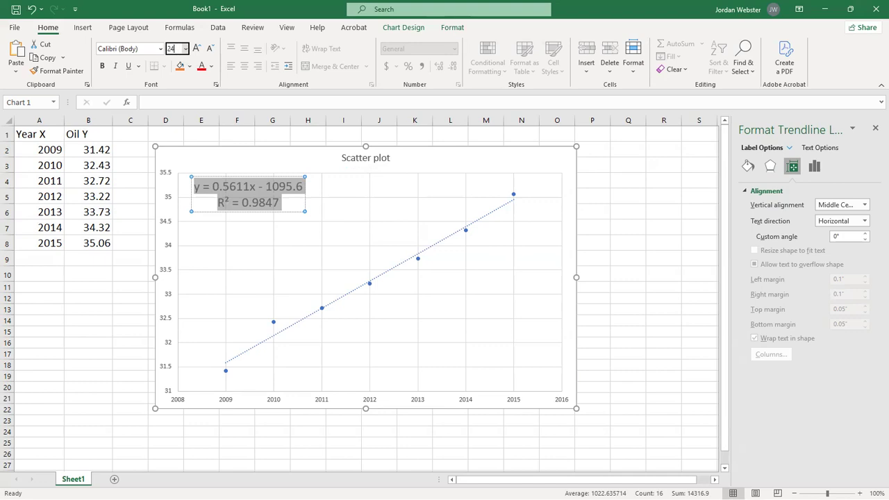
pyautogui.write('24')
pyautogui.press('Return')
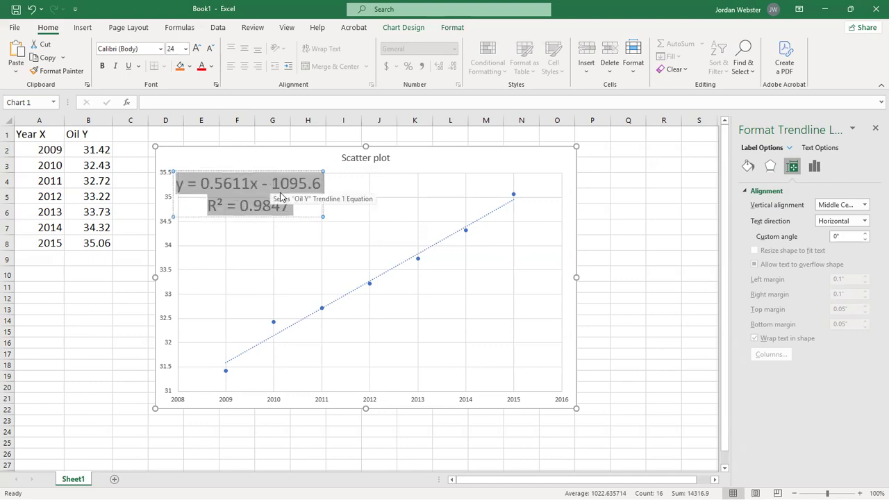
# Shift the enlarged equation label slightly inward so it clears the vertical axis numbers.
pyautogui.click(354, 211)
pyautogui.moveTo(275, 191); pyautogui.dragTo(313, 197)
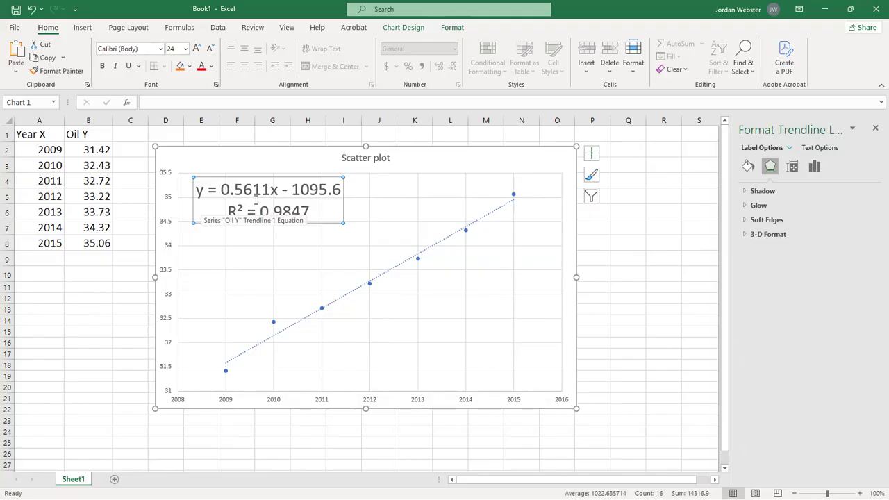
pyautogui.click(330, 209)
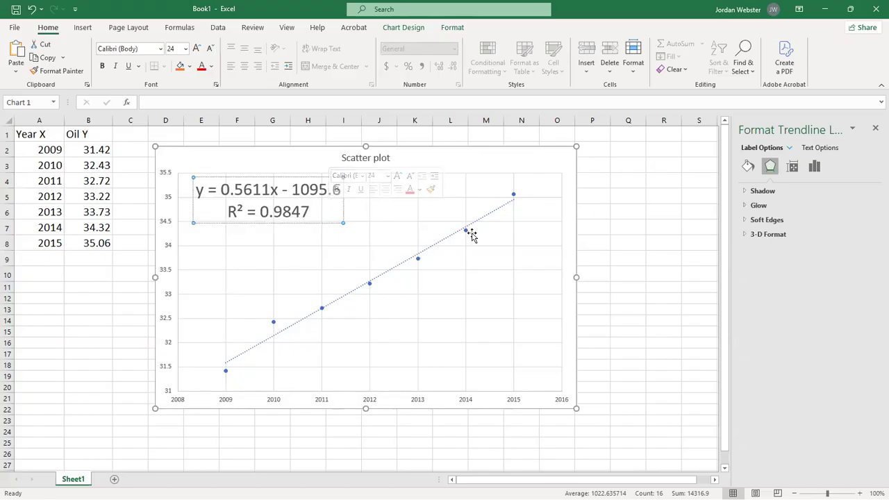
pyautogui.click(497, 246)
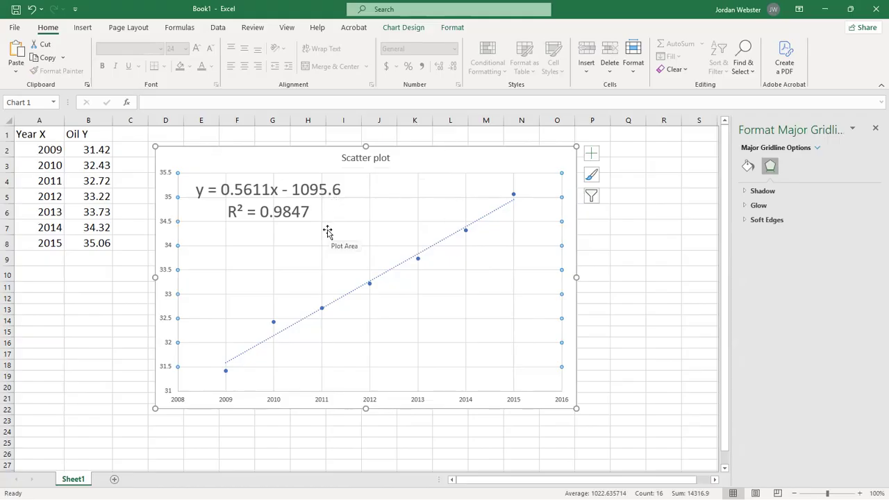
pyautogui.click(268, 213)
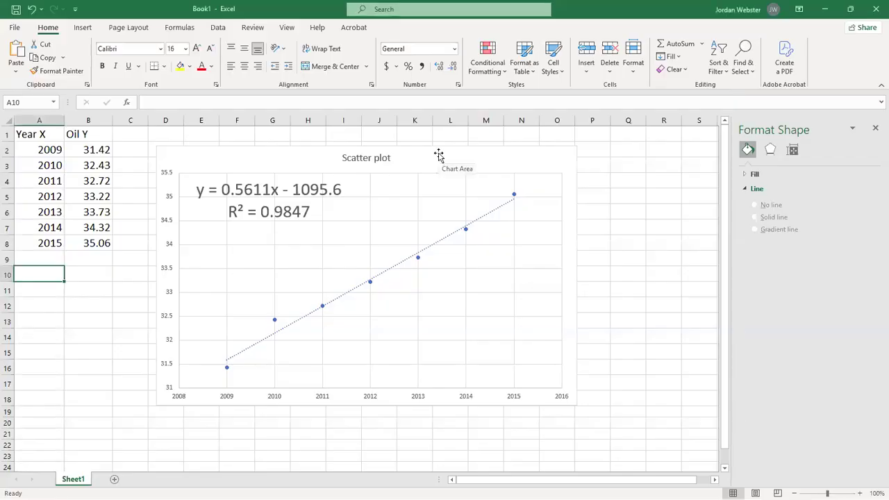
# Move the chart away from the data so it spans about columns G to R, and select cell A10.
pyautogui.moveTo(489, 162); pyautogui.dragTo(605, 147)
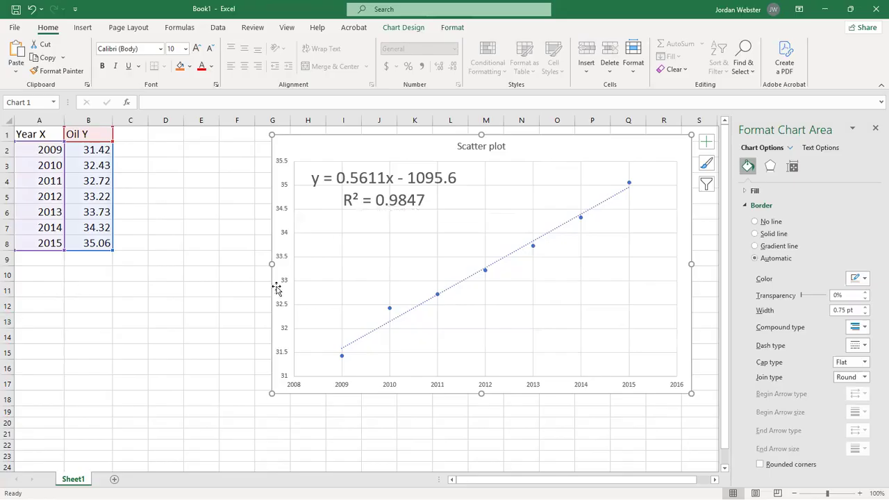
pyautogui.click(438, 180)
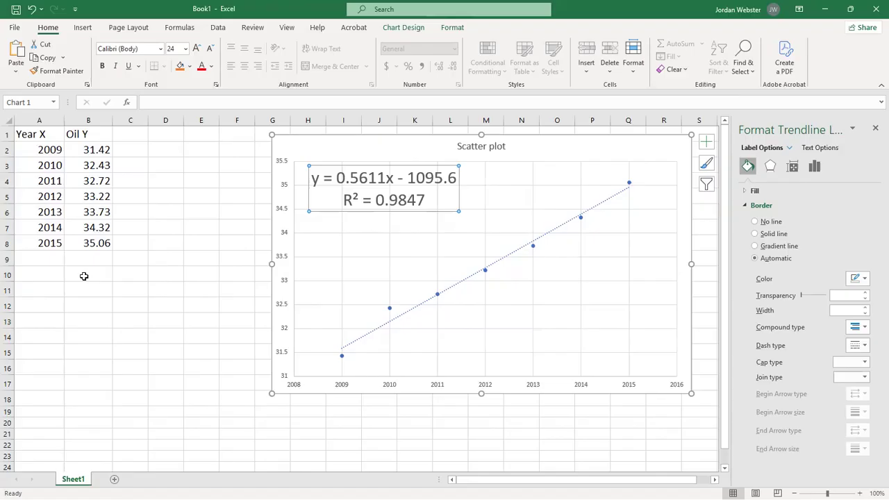
pyautogui.click(44, 275)
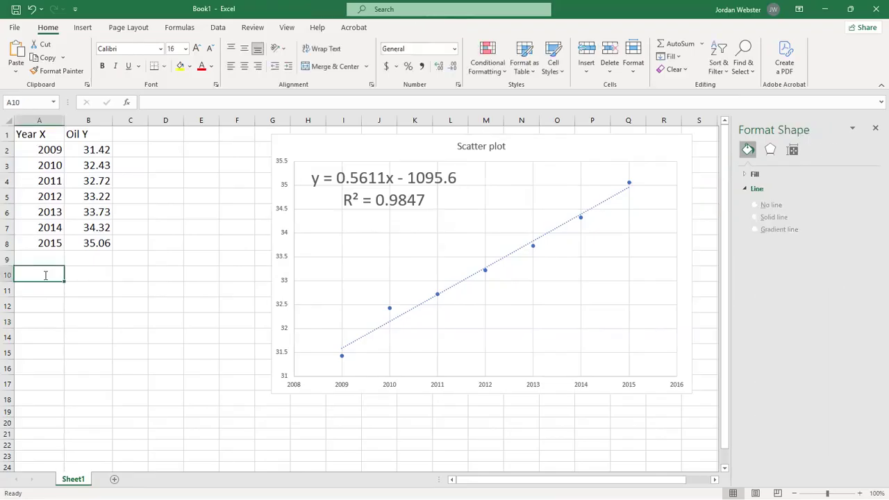
# Enter the label "Least Squares" in cell A10 and select cell C10.
pyautogui.write('Least Sqares')
pyautogui.press('BackSpace')
pyautogui.press('BackSpace')
pyautogui.press('BackSpace')
pyautogui.press('BackSpace')
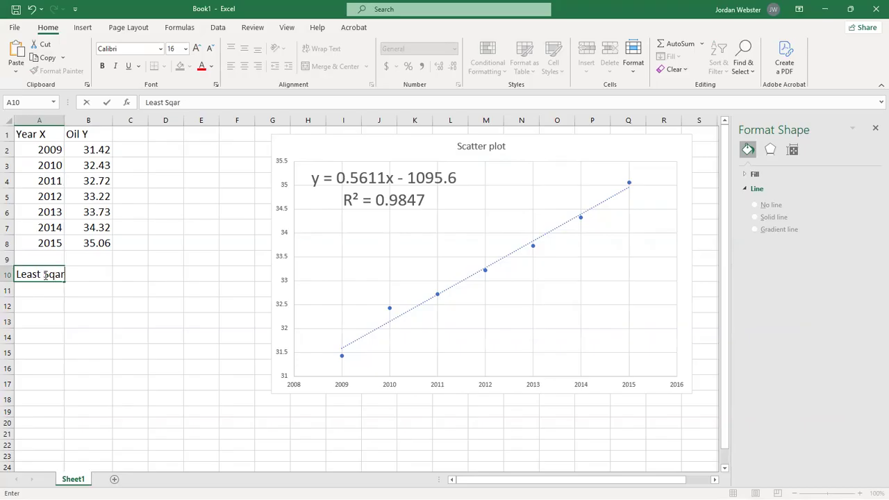
pyautogui.write('uares')
pyautogui.press('Tab')
pyautogui.press('Tab')
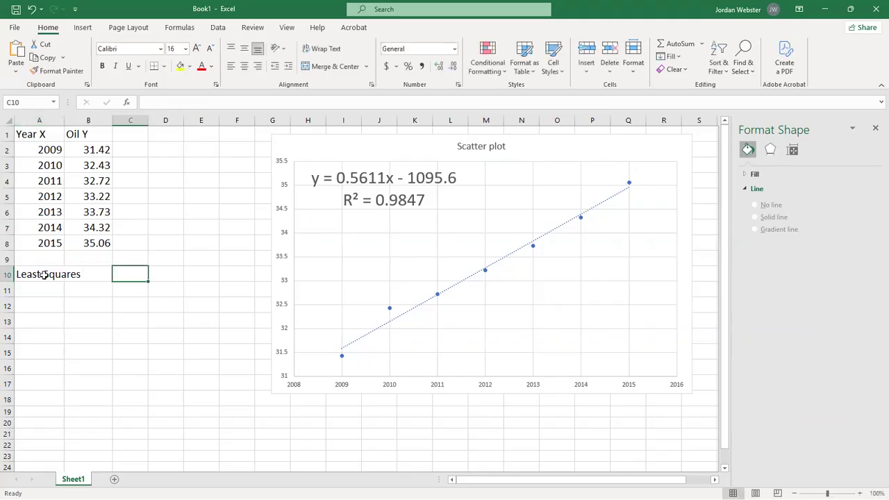
# Enter a LINEST formula in C10 with B2:B8 as the known y values and A2:A8 as the known x values.
pyautogui.write('=')
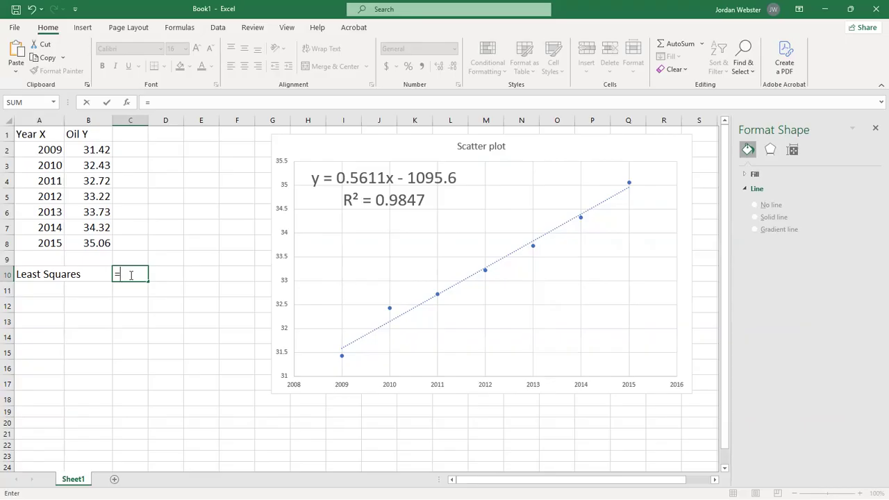
pyautogui.write('lin')
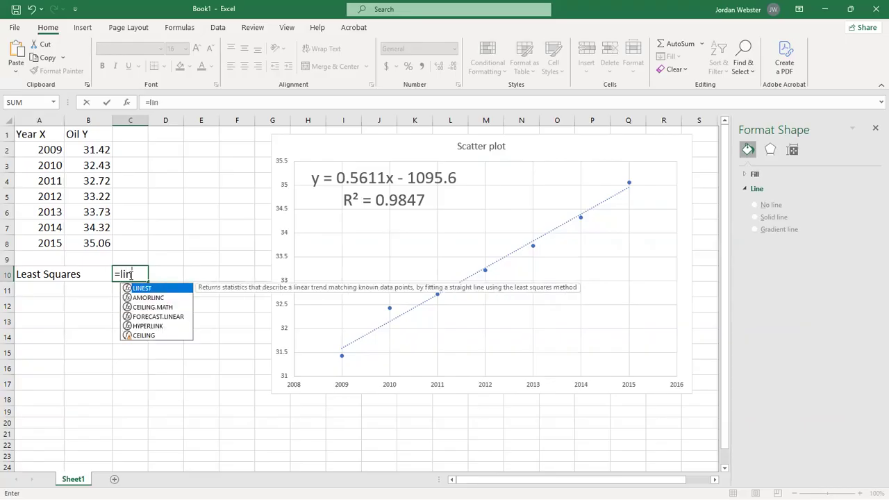
pyautogui.write('est')
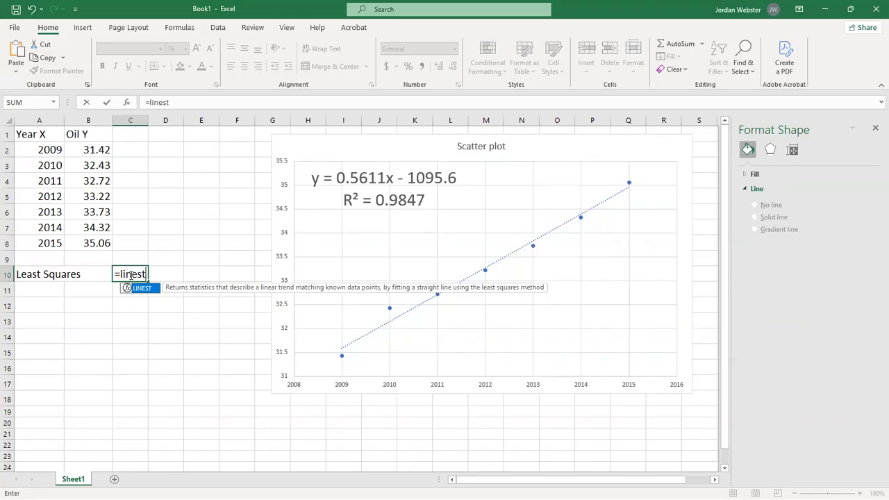
pyautogui.write('(')
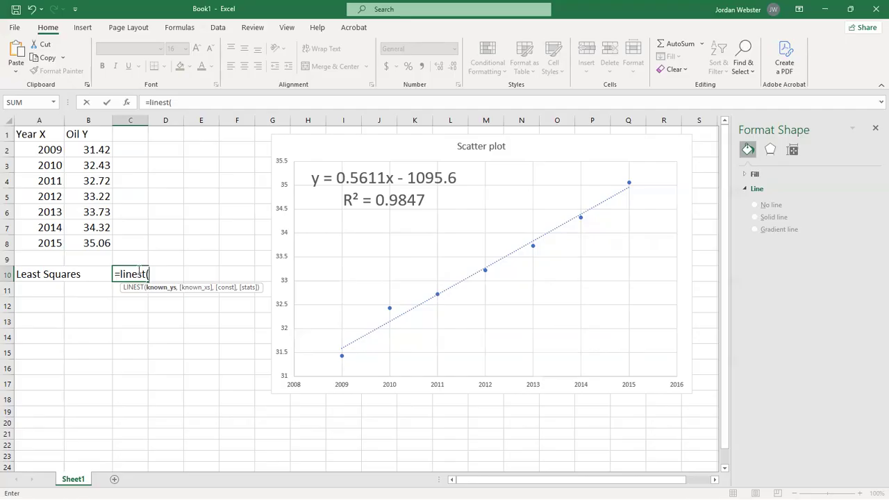
pyautogui.moveTo(92, 150); pyautogui.dragTo(97, 241)
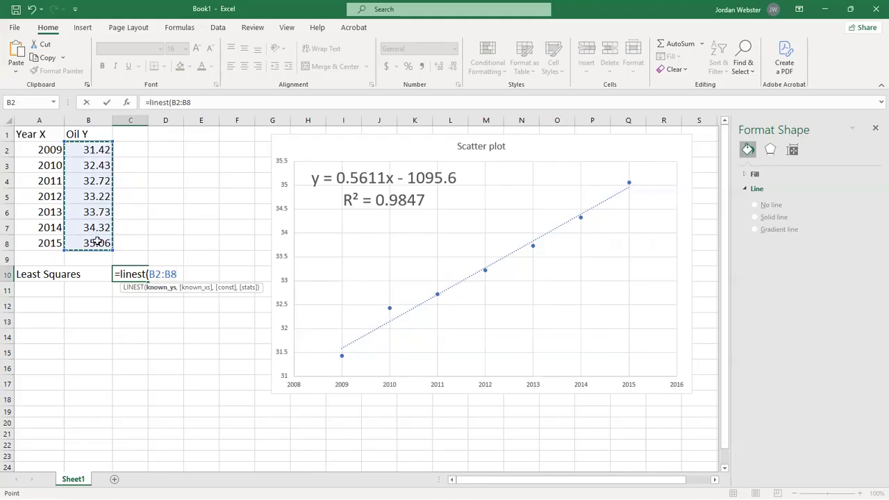
pyautogui.write(',')
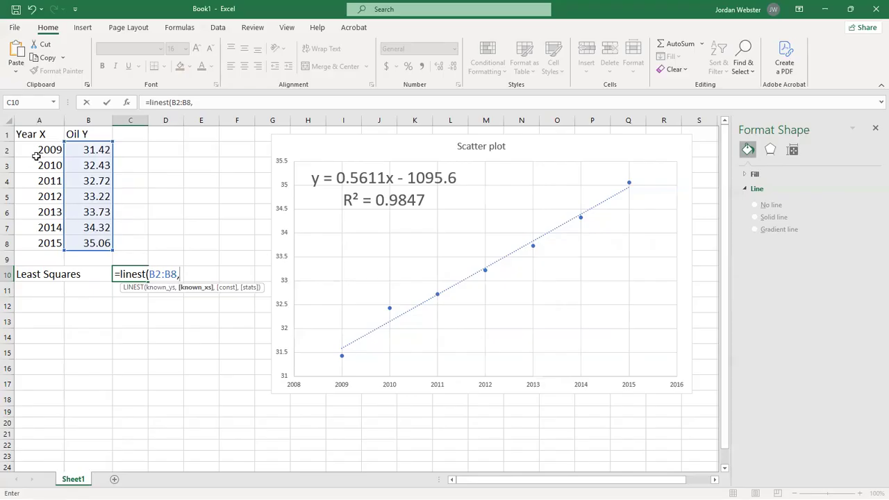
pyautogui.moveTo(37, 156); pyautogui.dragTo(45, 238)
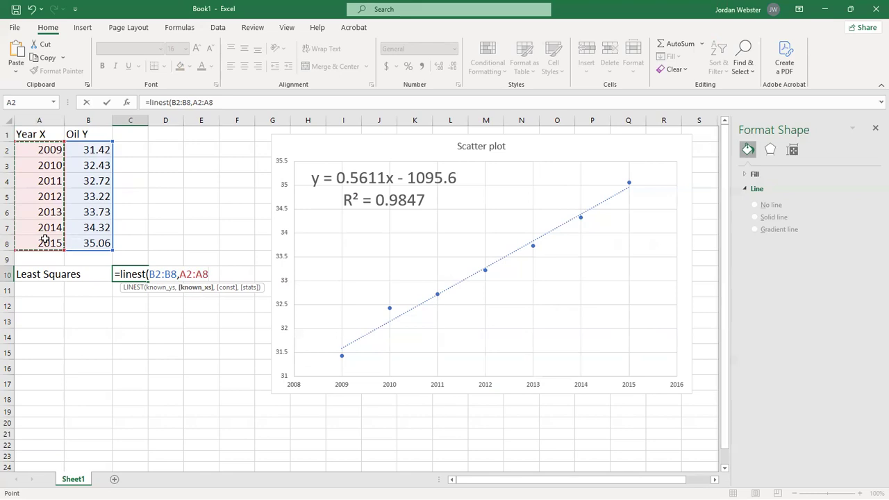
pyautogui.write(')')
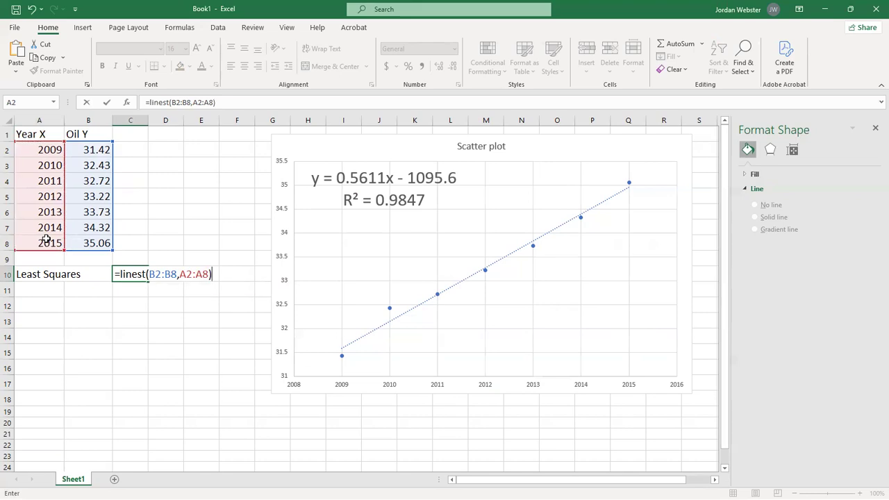
pyautogui.press('Return')
# Widen columns C and D to fit the regression results and set the font size of D10 to 16.
pyautogui.click(136, 277)
pyautogui.moveTo(147, 120); pyautogui.dragTo(258, 123)
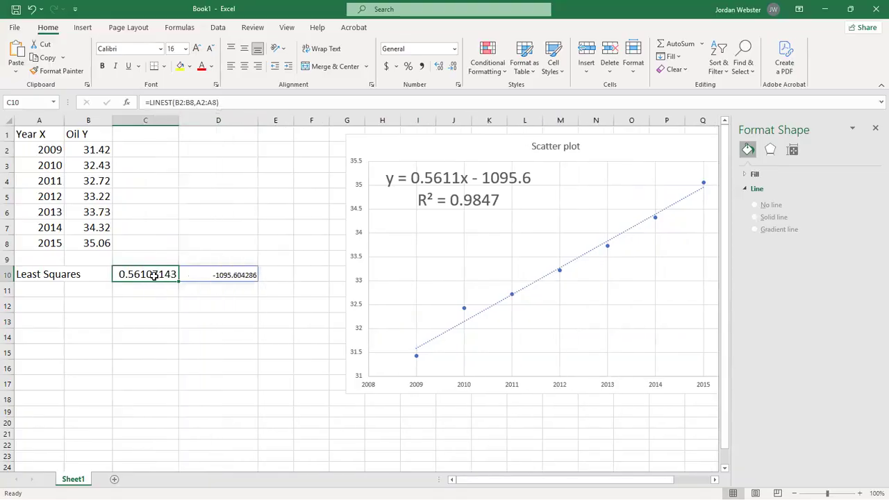
pyautogui.click(216, 274)
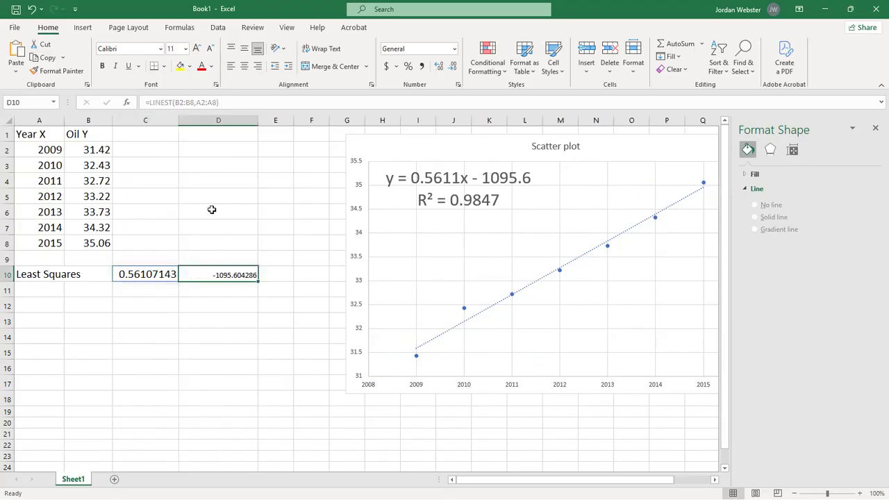
pyautogui.click(173, 49)
pyautogui.write('16')
pyautogui.press('Return')
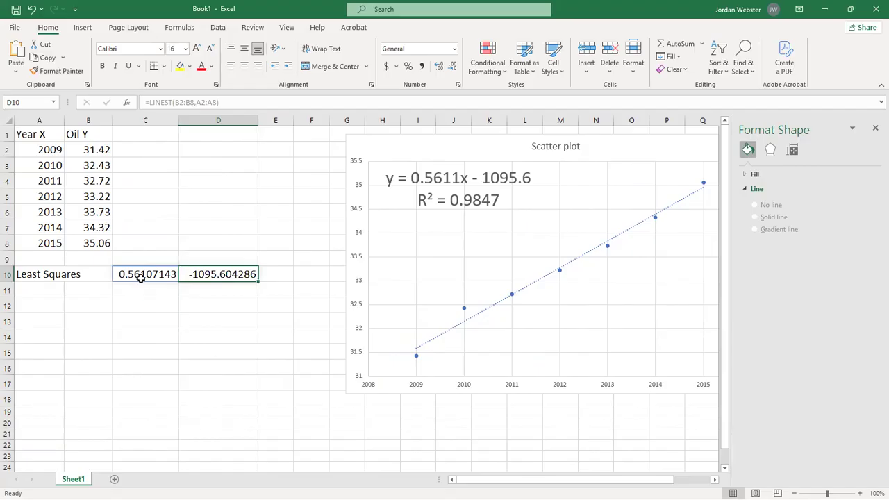
# Widen columns D and C slightly more to give the slope and intercept values extra room.
pyautogui.click(141, 277)
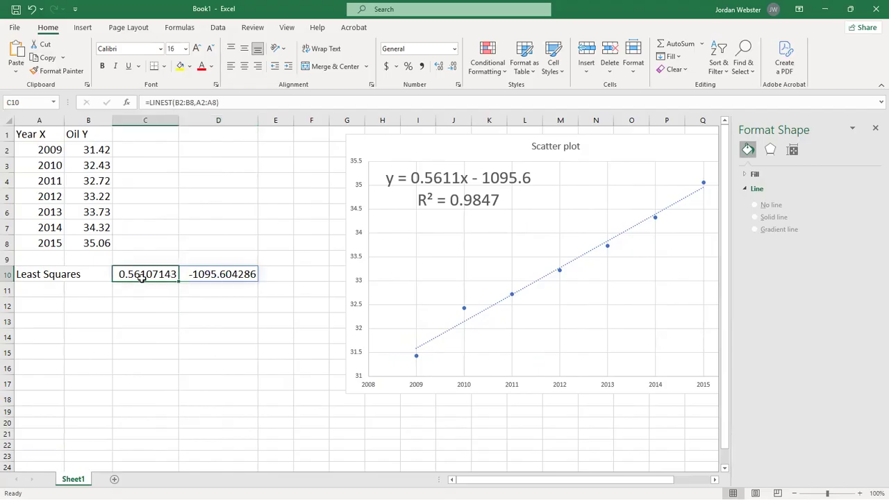
pyautogui.click(203, 276)
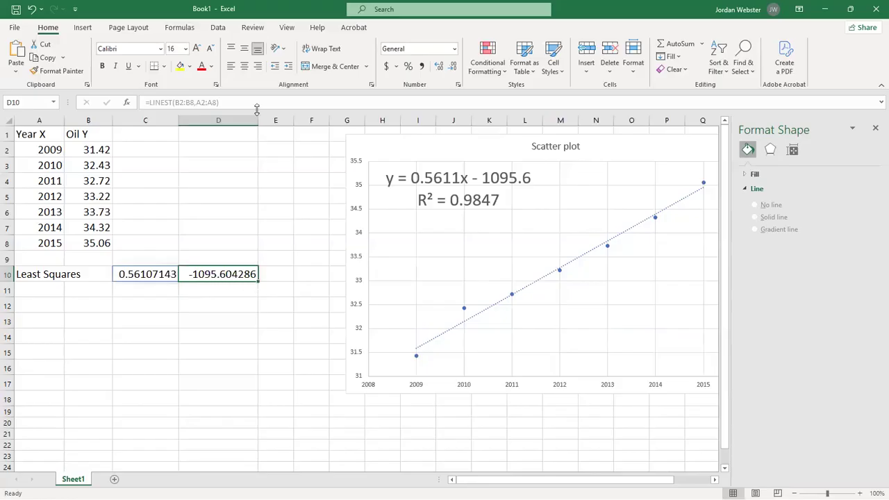
pyautogui.moveTo(258, 120); pyautogui.dragTo(280, 120)
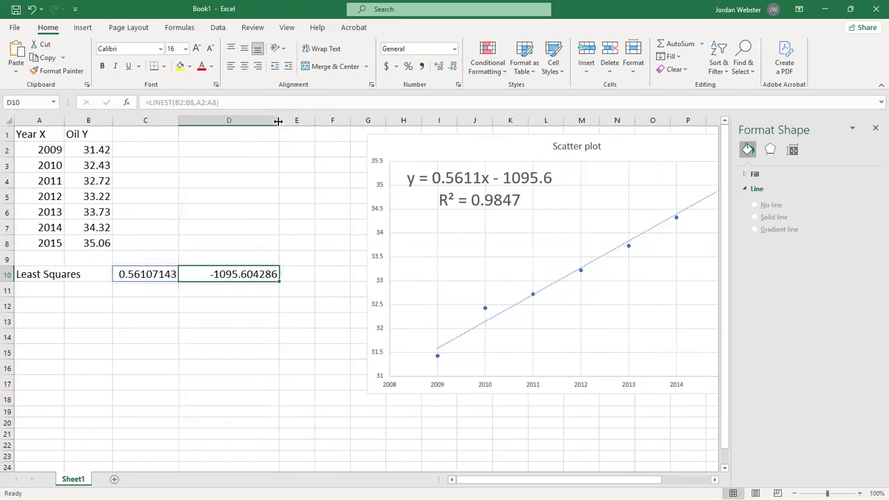
pyautogui.moveTo(178, 118); pyautogui.dragTo(191, 118)
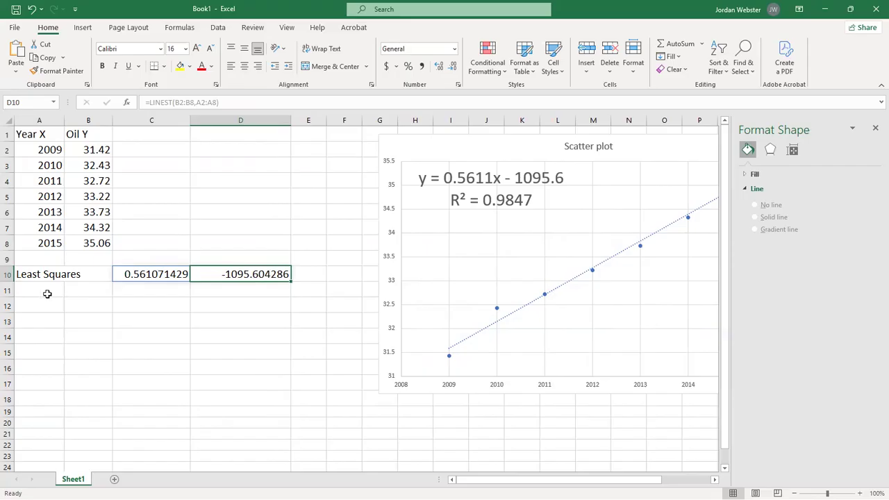
# Enter the label "Pearson" in cell A12 and select cell C12.
pyautogui.click(48, 294)
pyautogui.click(46, 311)
pyautogui.write('Pearson')
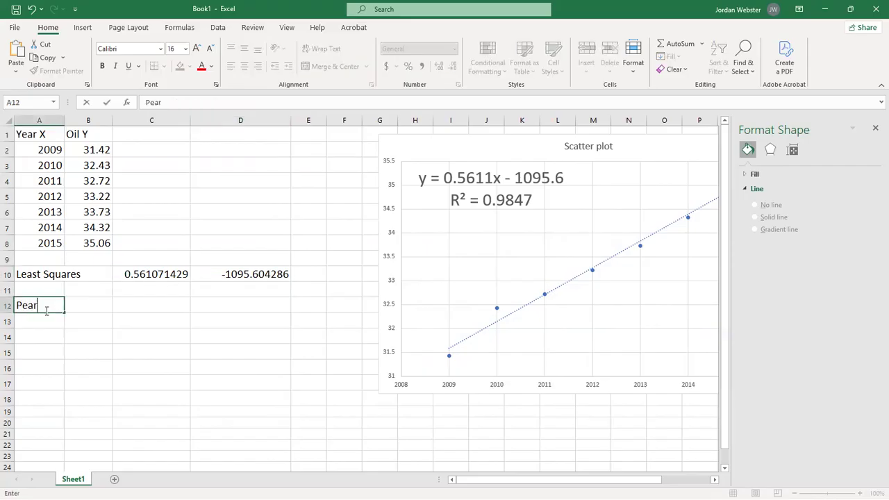
pyautogui.press('Tab')
pyautogui.press('Tab')
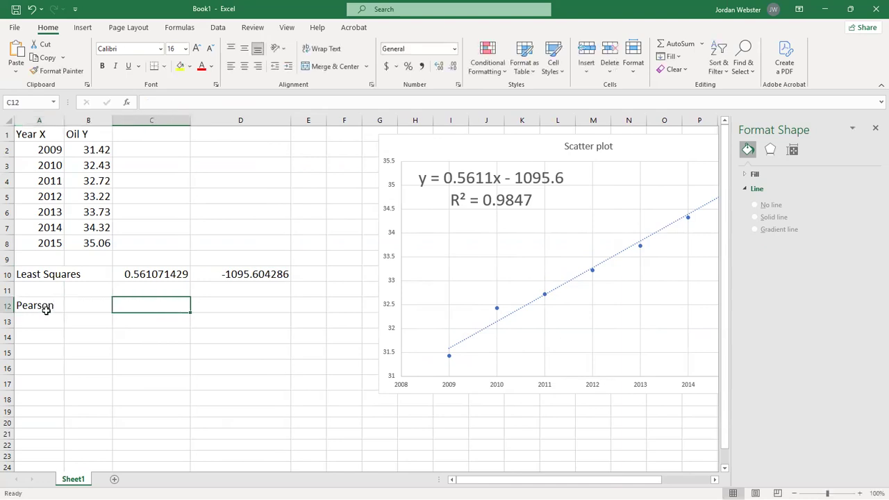
# Enter a PEARSON formula in C12 using A2:A8 as the first array and B2:B8 as the second.
pyautogui.write('=')
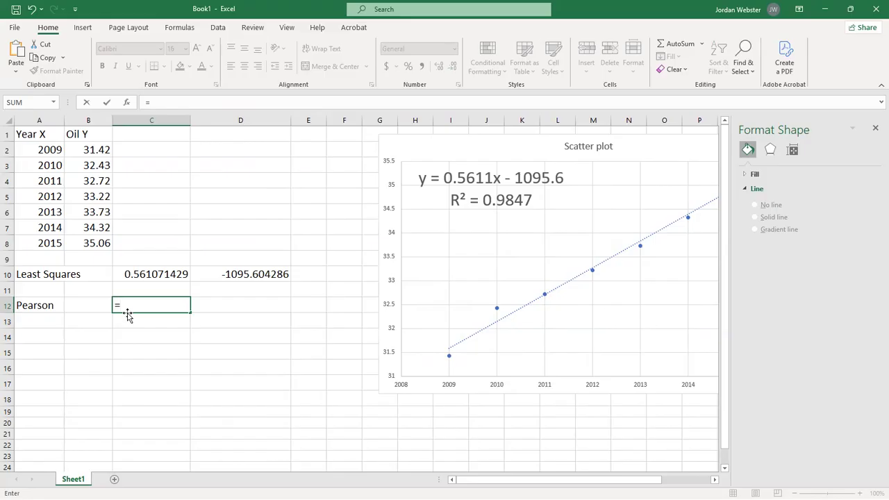
pyautogui.write('pea')
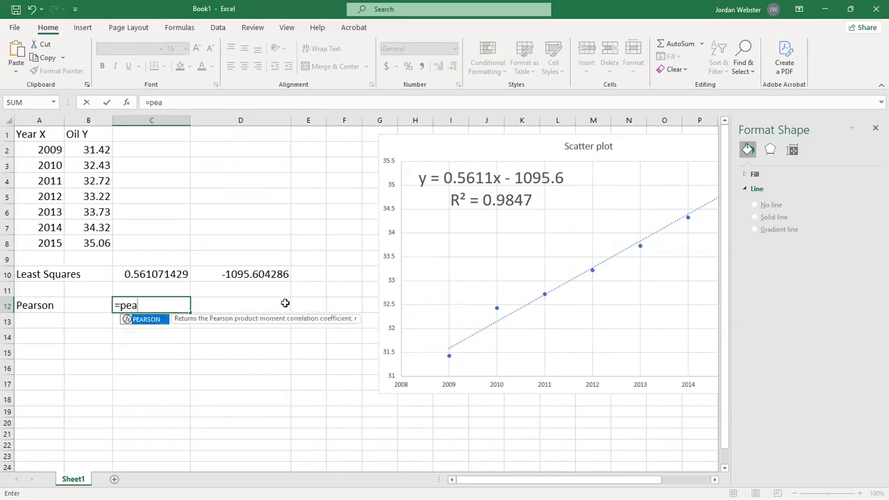
pyautogui.write('rs')
pyautogui.write('on(')
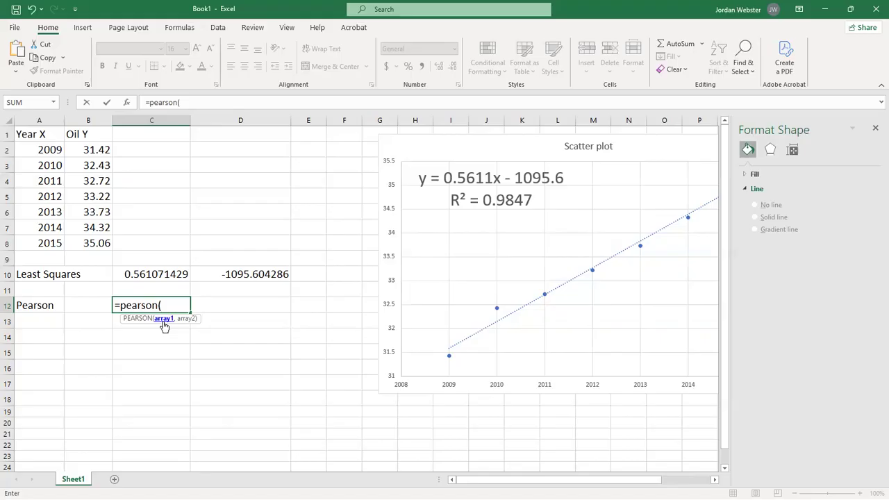
pyautogui.moveTo(41, 150); pyautogui.dragTo(45, 240)
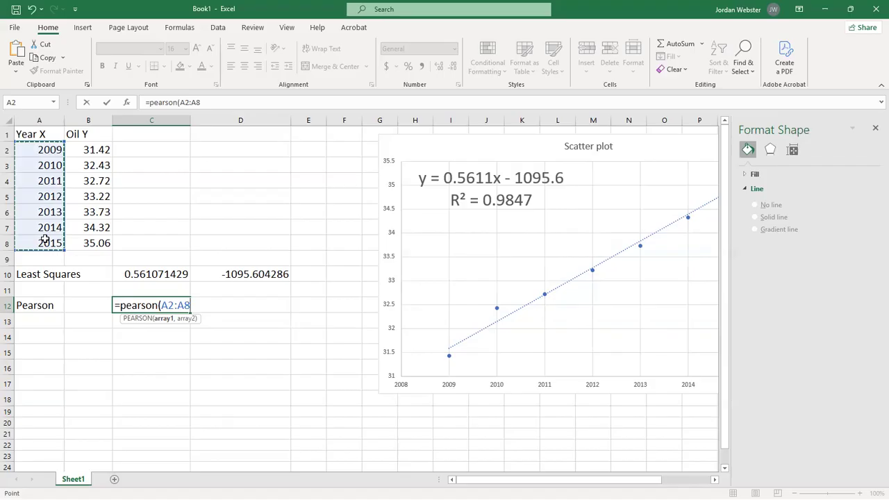
pyautogui.write(',')
pyautogui.moveTo(73, 150); pyautogui.dragTo(82, 241)
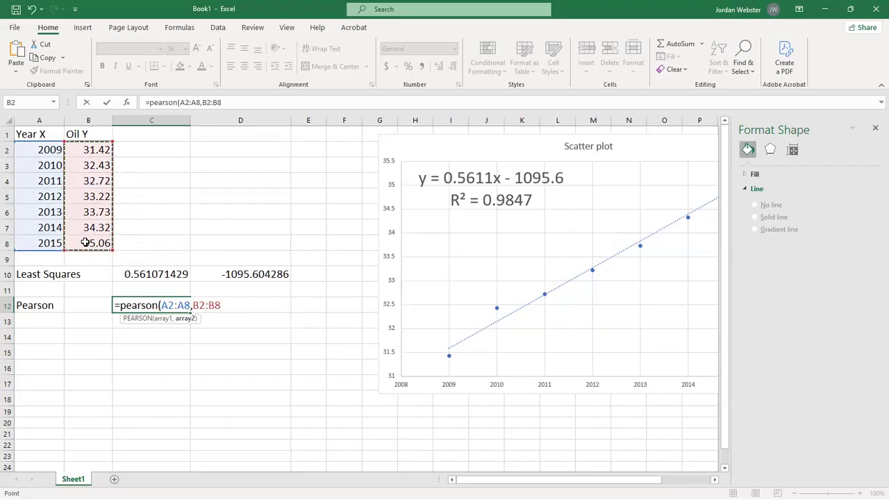
pyautogui.write(')')
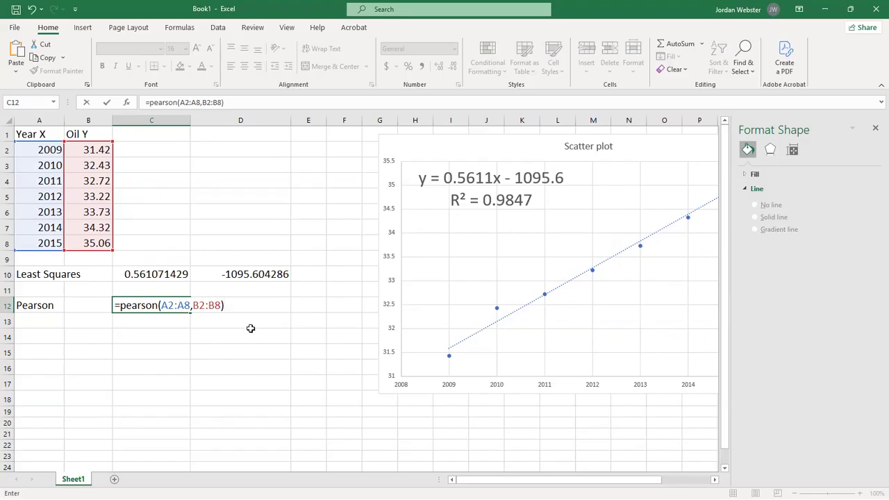
pyautogui.press('Return')
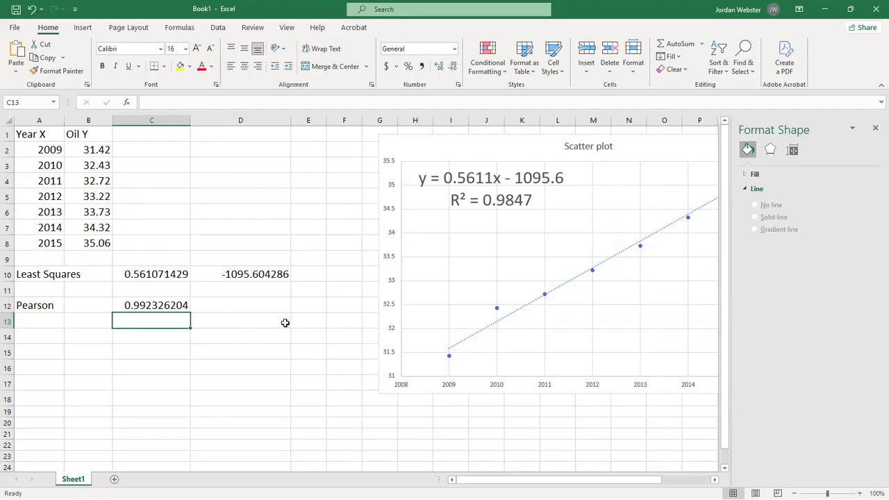
# Review the LINEST formula in C10 and the PEARSON formula in C12, ending on cell D12.
pyautogui.click(160, 275)
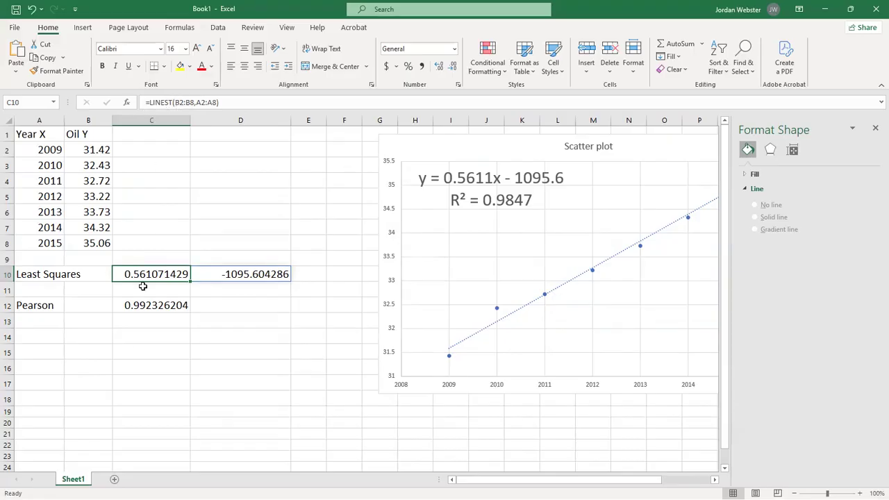
pyautogui.click(139, 308)
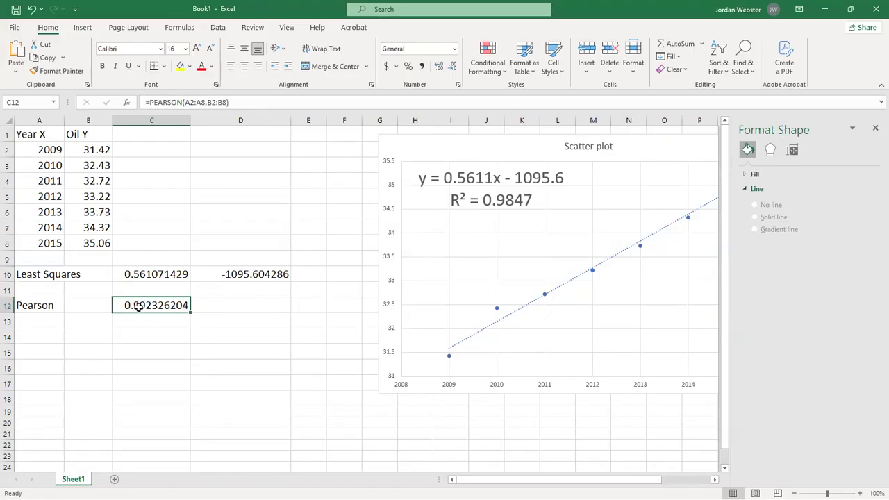
pyautogui.click(195, 306)
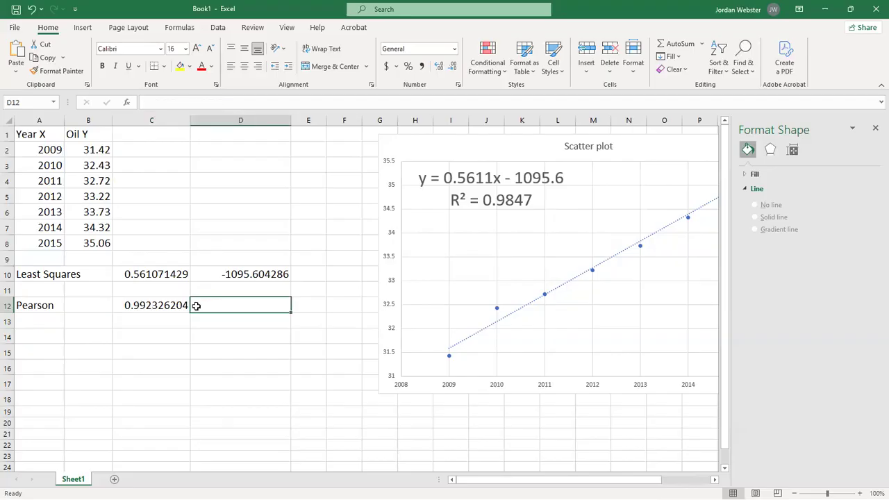